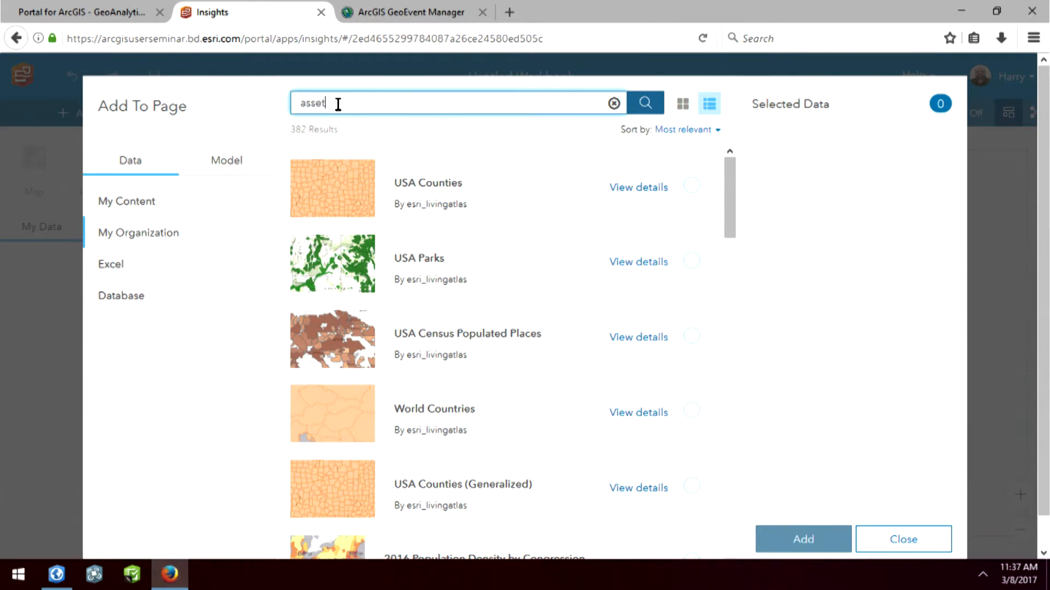
Search the organization's content for "assets" and add the OutagesByAsset dataset to the page.
key(Return)
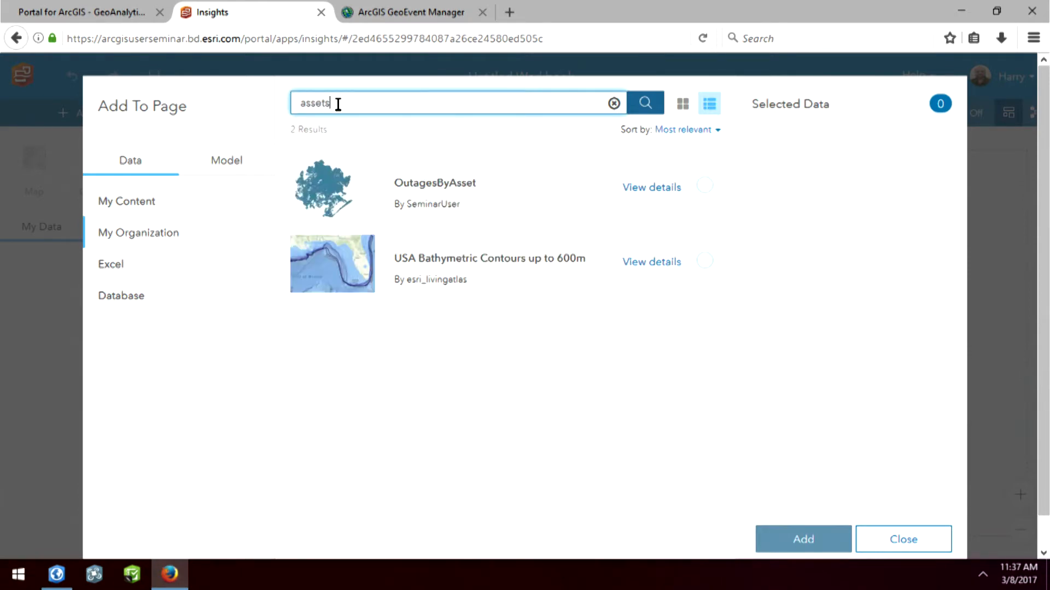
click(509, 197)
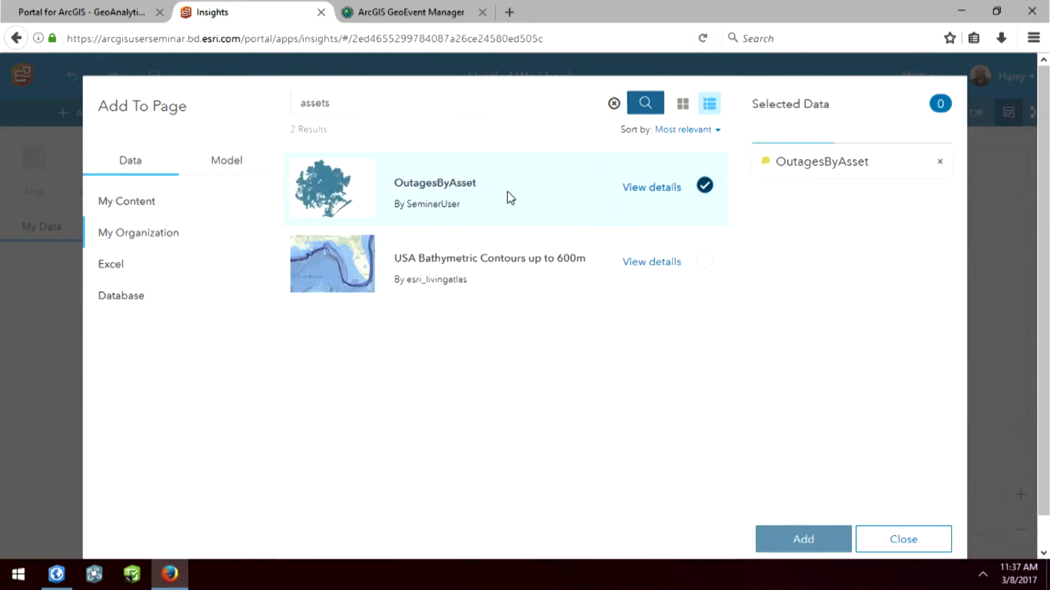
click(805, 548)
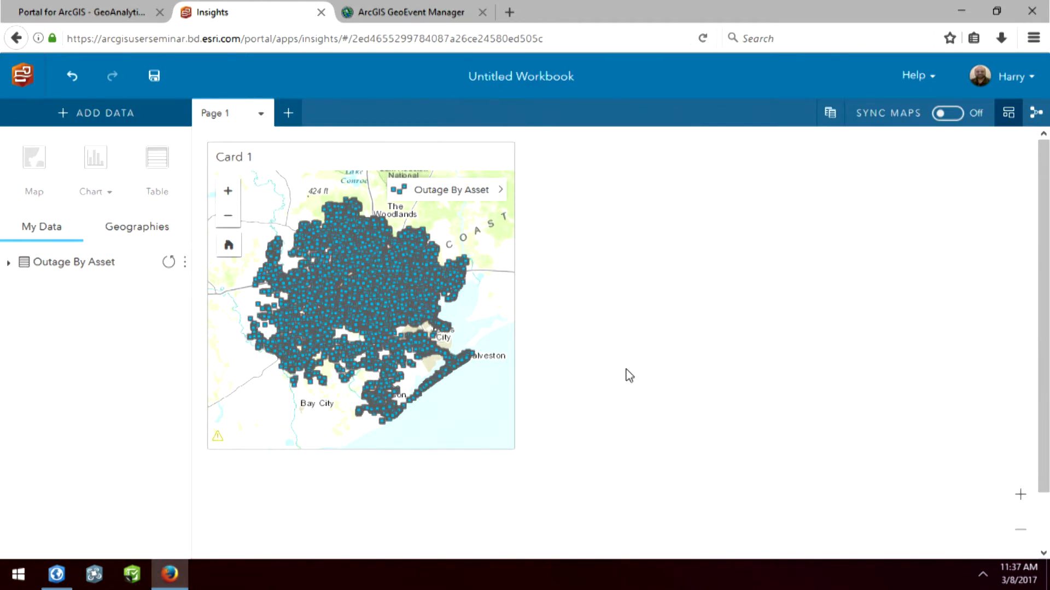
Create a chart card from the Device Type field of Outage By Asset and display it as a bubble chart.
click(10, 267)
drag(182, 306, 202, 455)
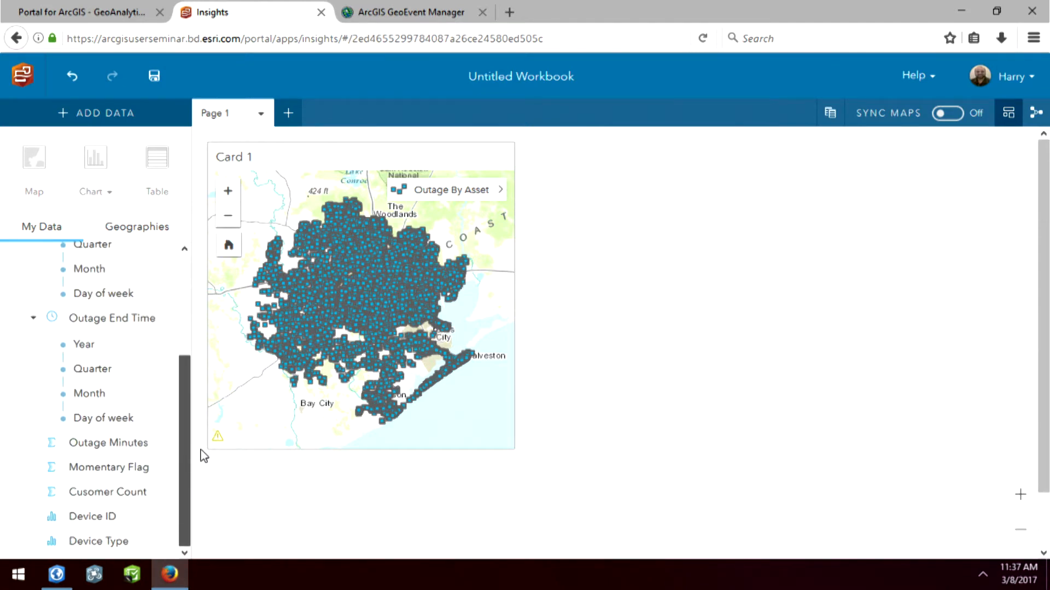
drag(77, 547, 685, 298)
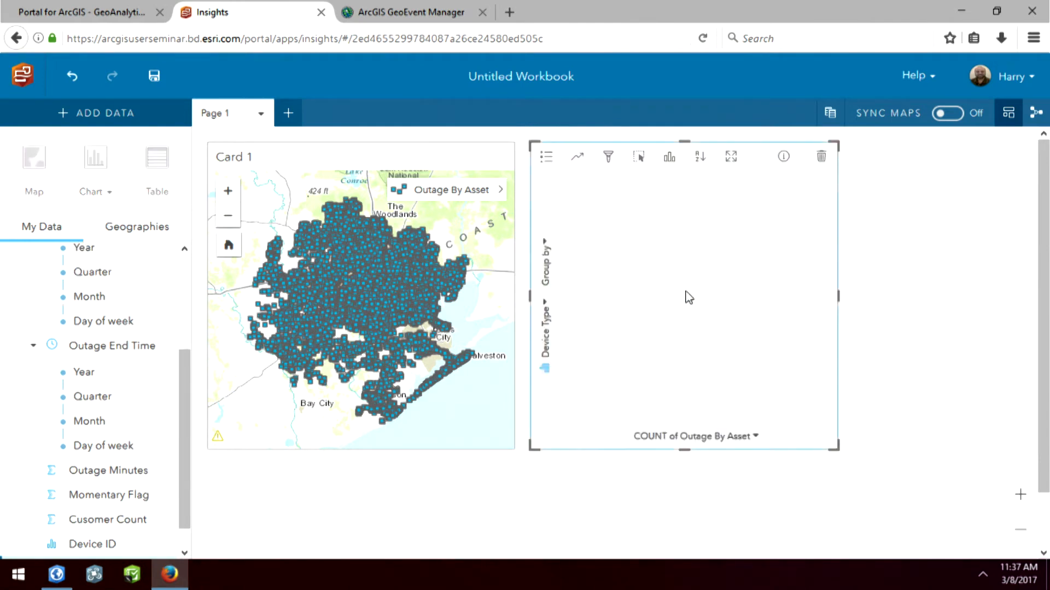
click(669, 158)
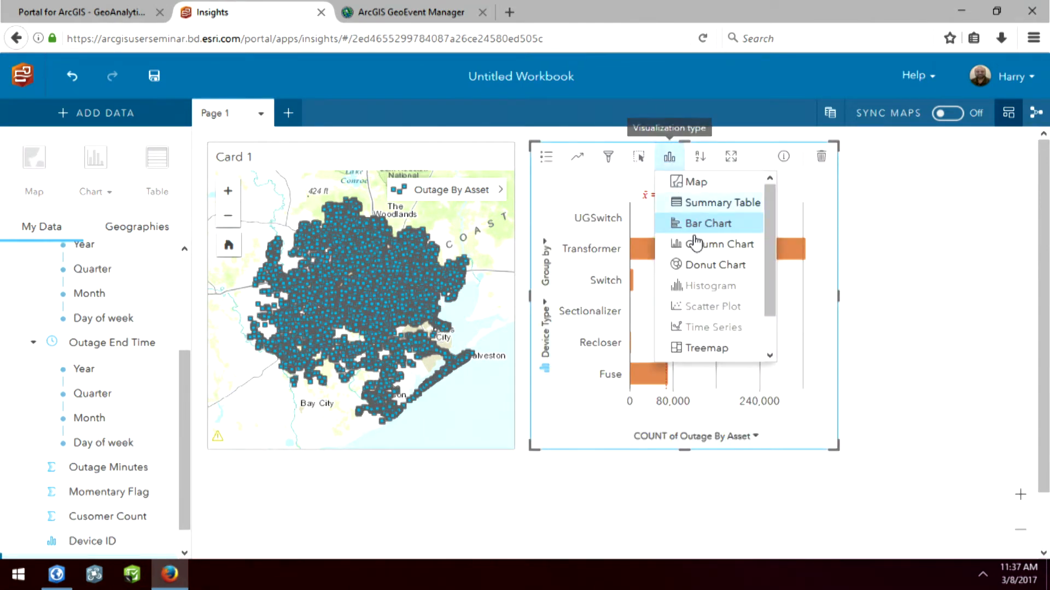
scroll(708, 281, down, 2)
click(727, 334)
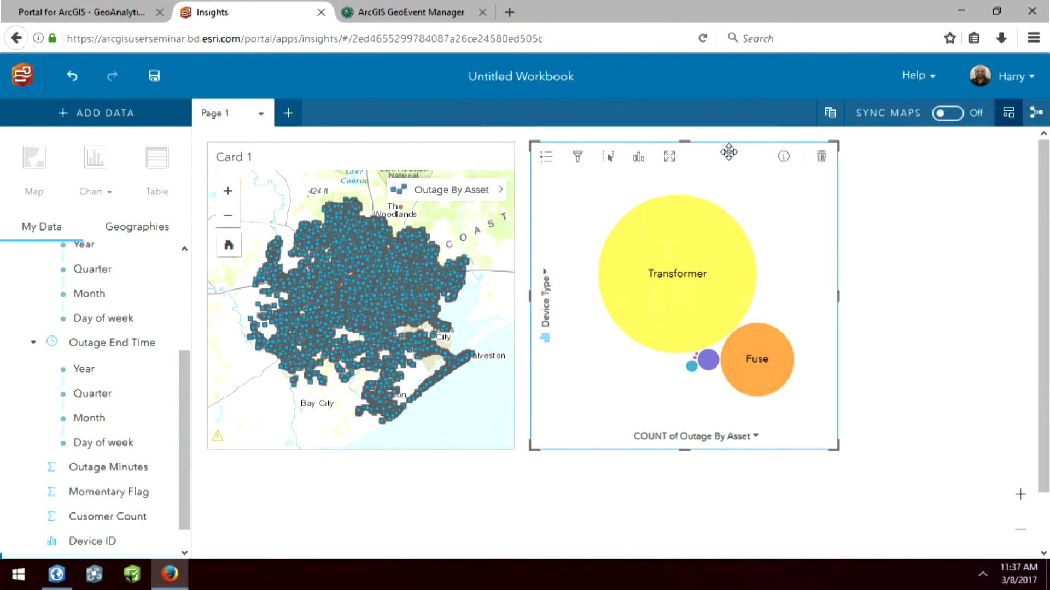
Delete the map card and move the Device Type bubble chart into its place.
drag(727, 150, 830, 154)
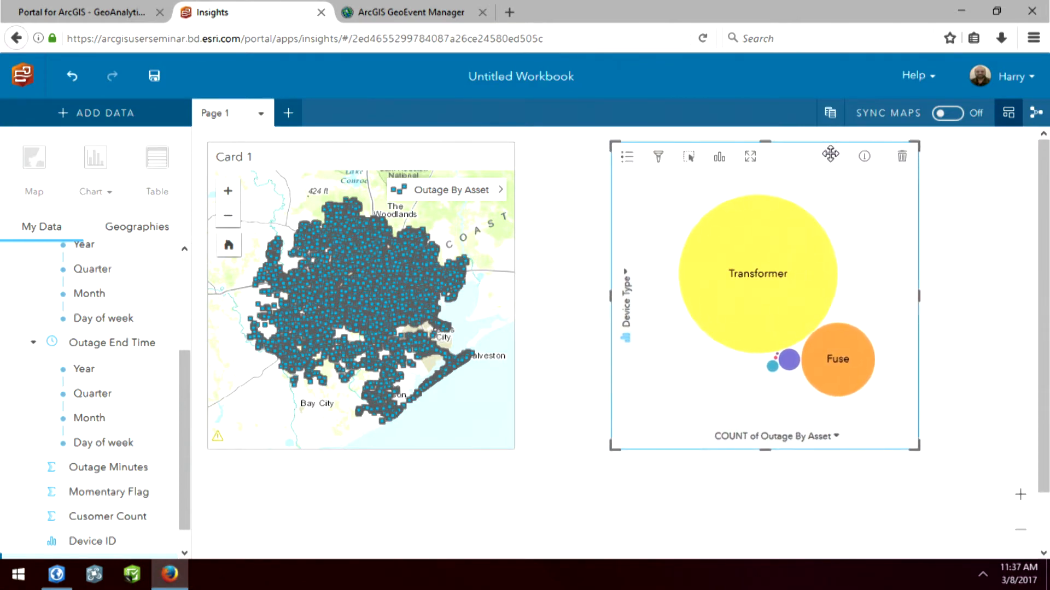
mouse_move(803, 227)
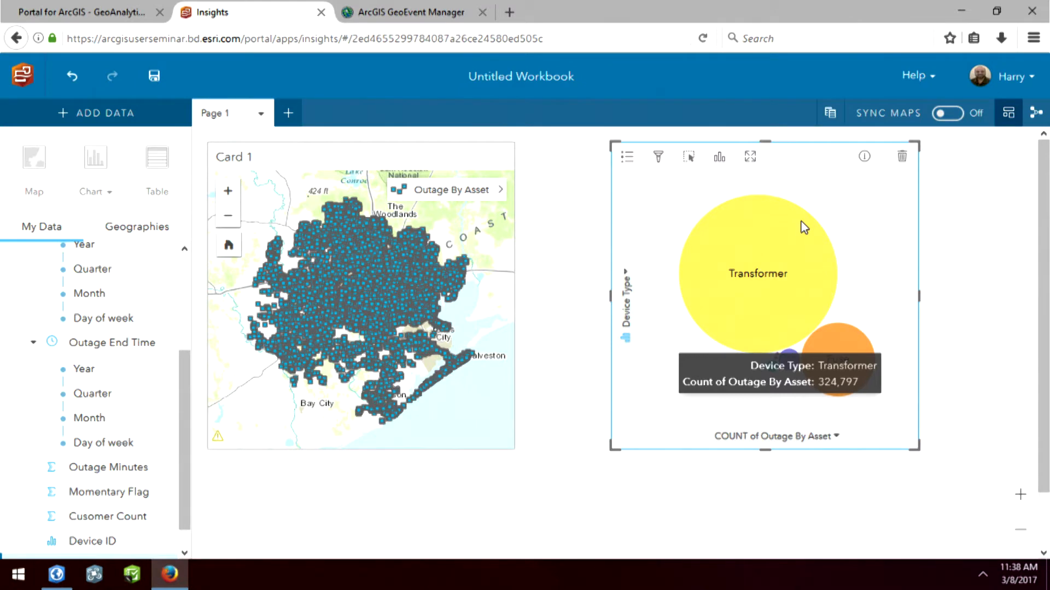
click(460, 160)
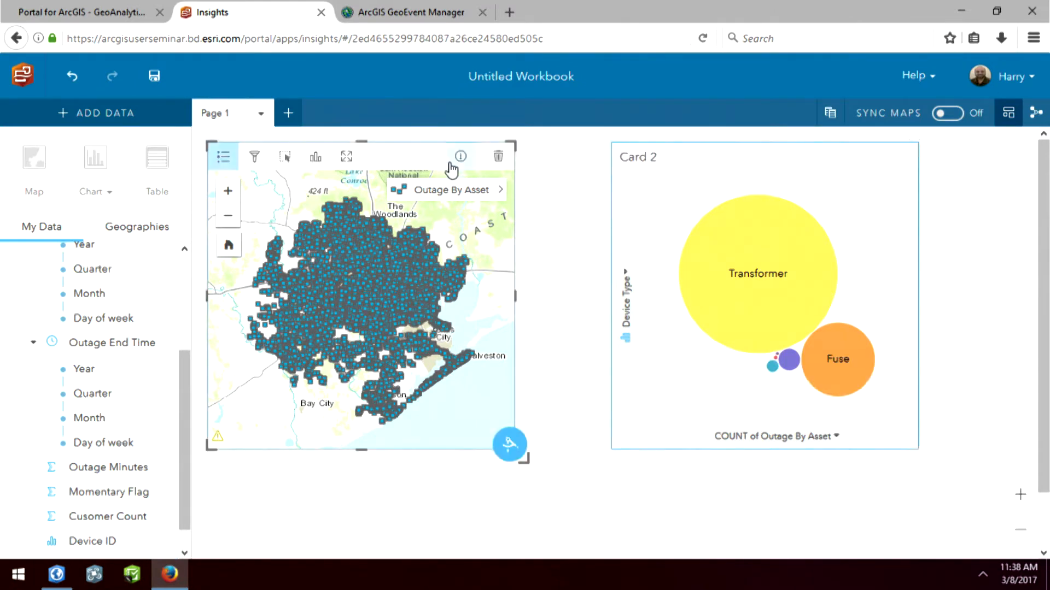
click(497, 162)
drag(682, 164, 306, 172)
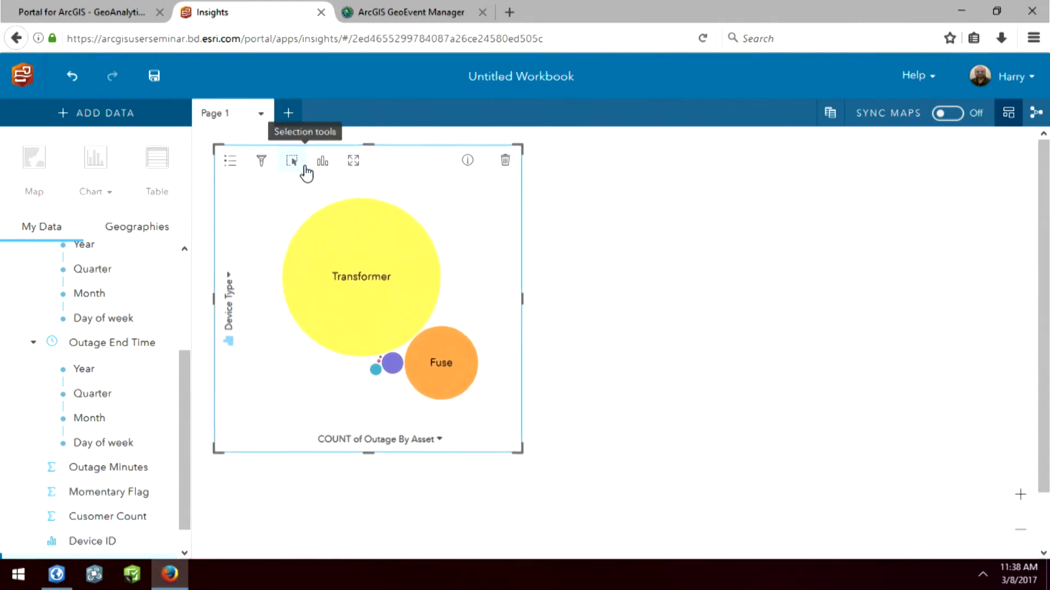
drag(516, 298, 555, 301)
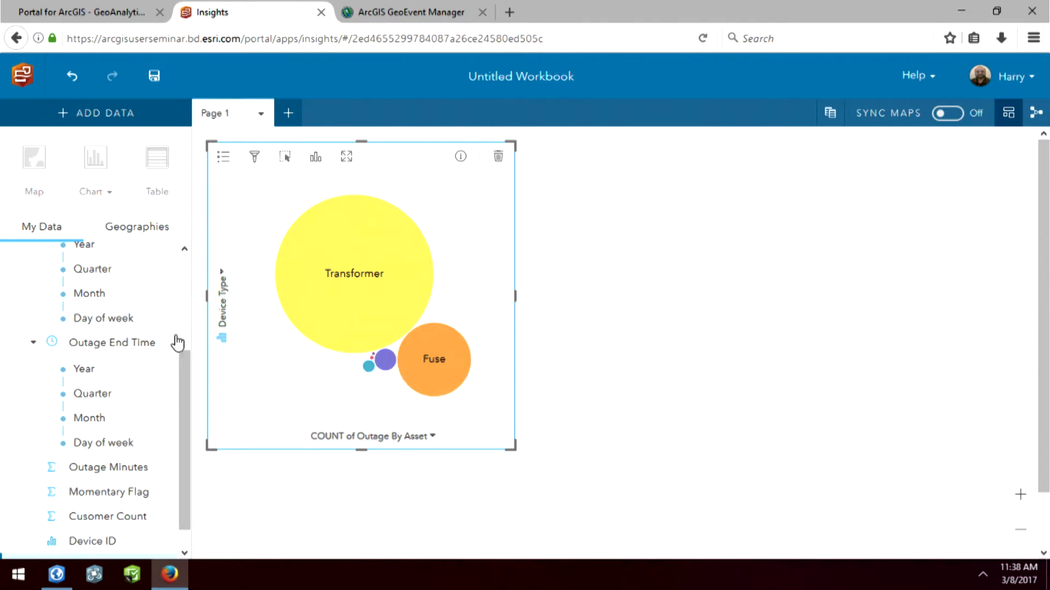
Create a time series card from Outage Start Time beside the bubble chart, widen it, and inspect its highest peak.
drag(186, 381, 198, 304)
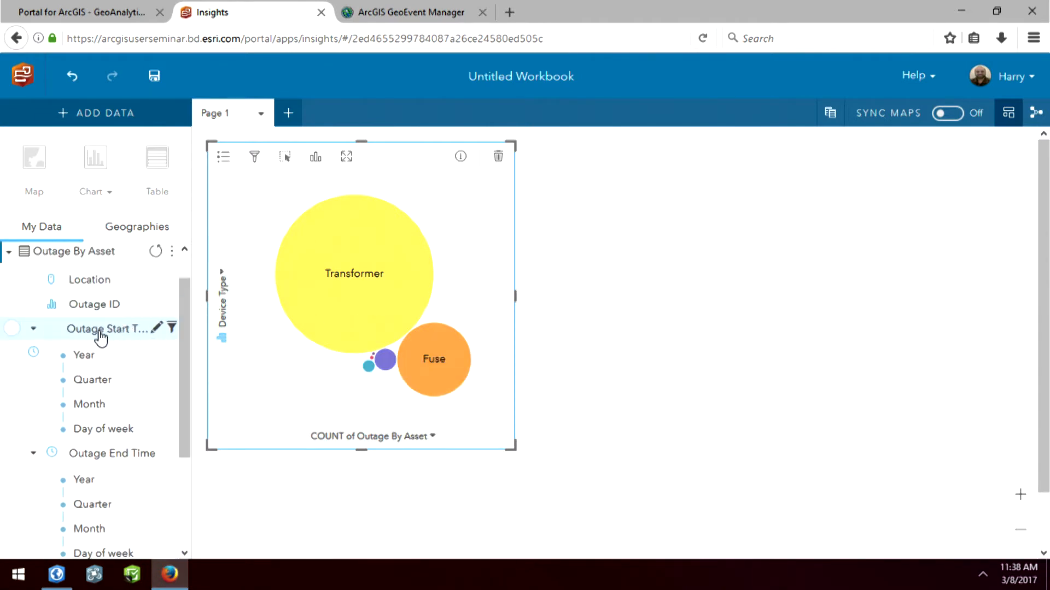
drag(101, 331, 667, 286)
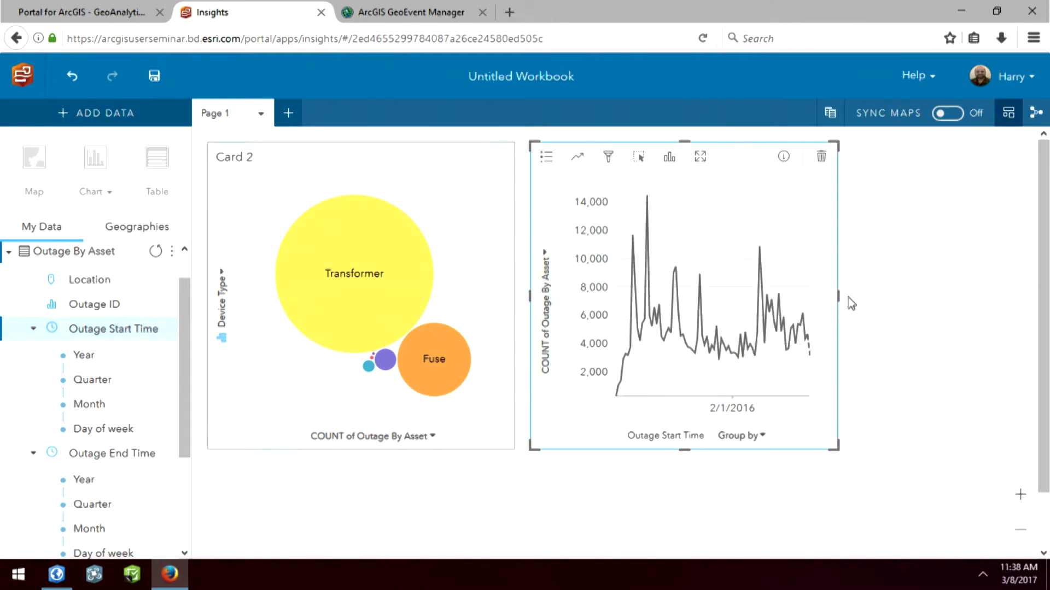
drag(838, 296, 1000, 296)
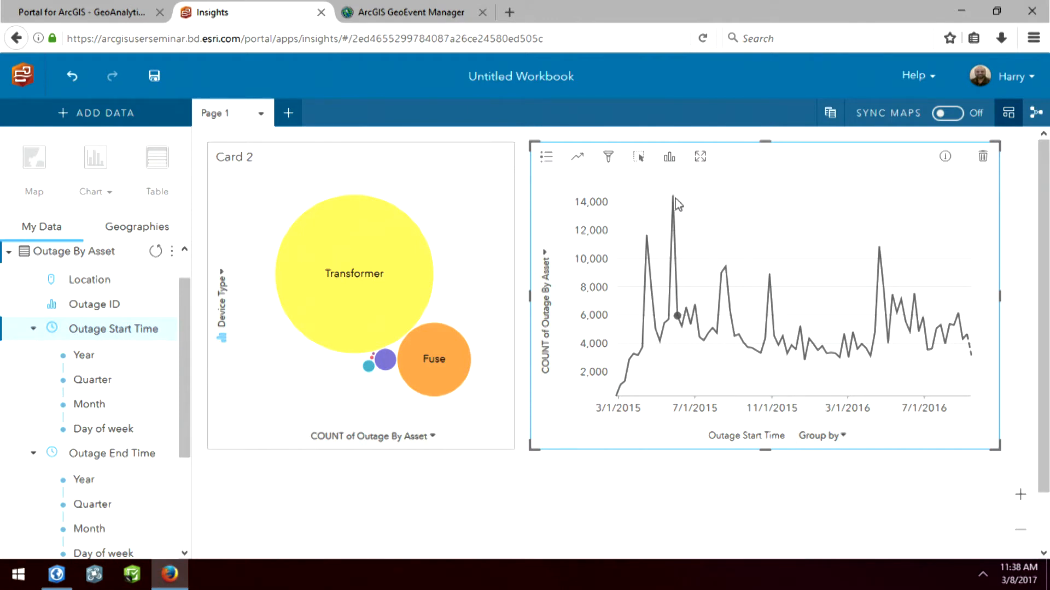
mouse_move(675, 203)
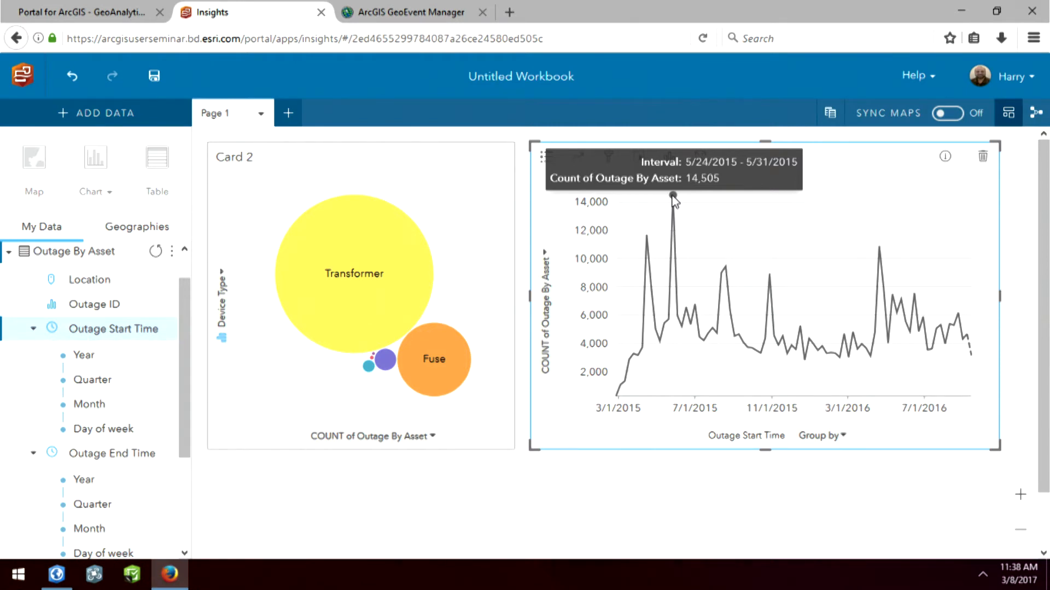
Change the Momentary Flag field's type to String.
drag(186, 323, 196, 494)
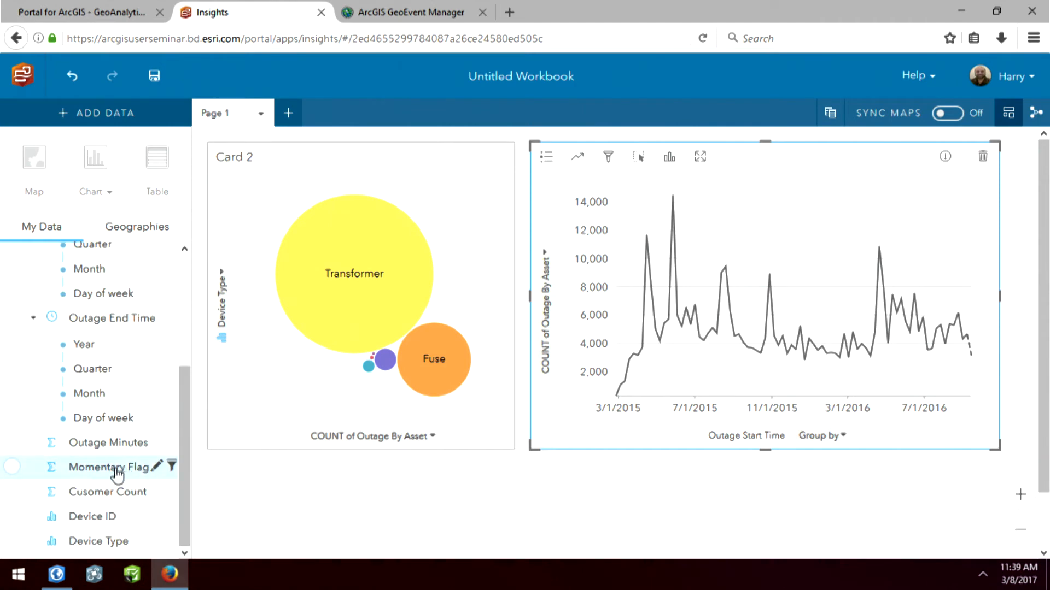
click(52, 470)
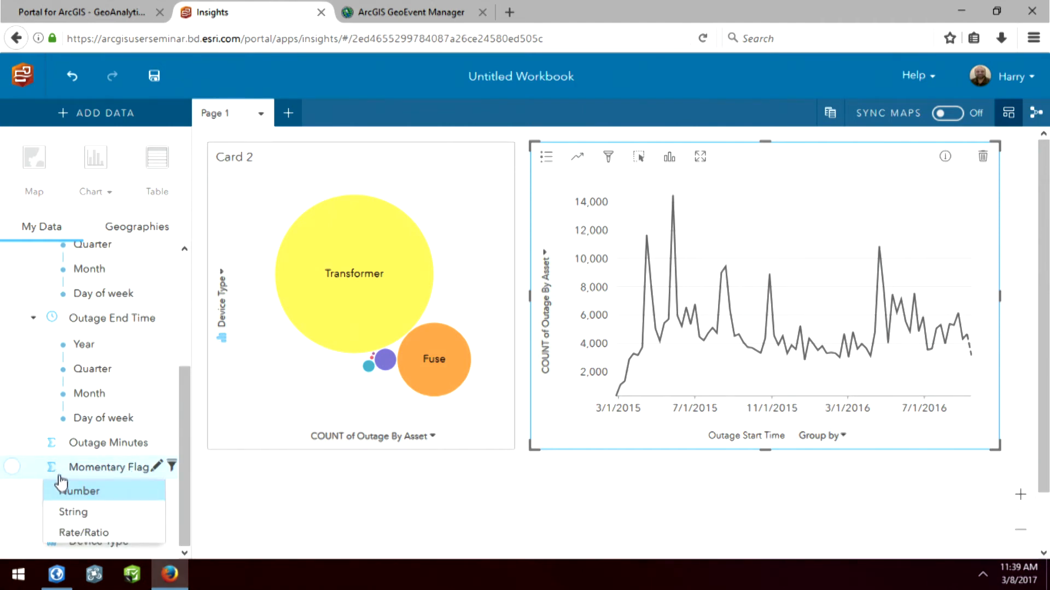
click(82, 514)
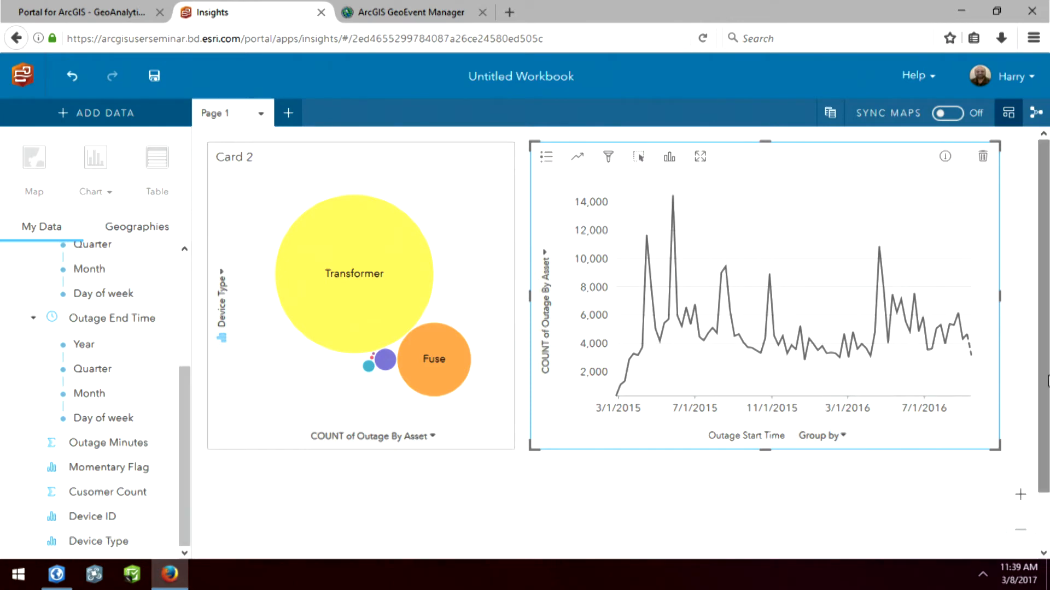
Create a second Device Type chart card below the first one and display it as a bubble chart.
scroll(857, 385, down, 1)
drag(99, 539, 377, 502)
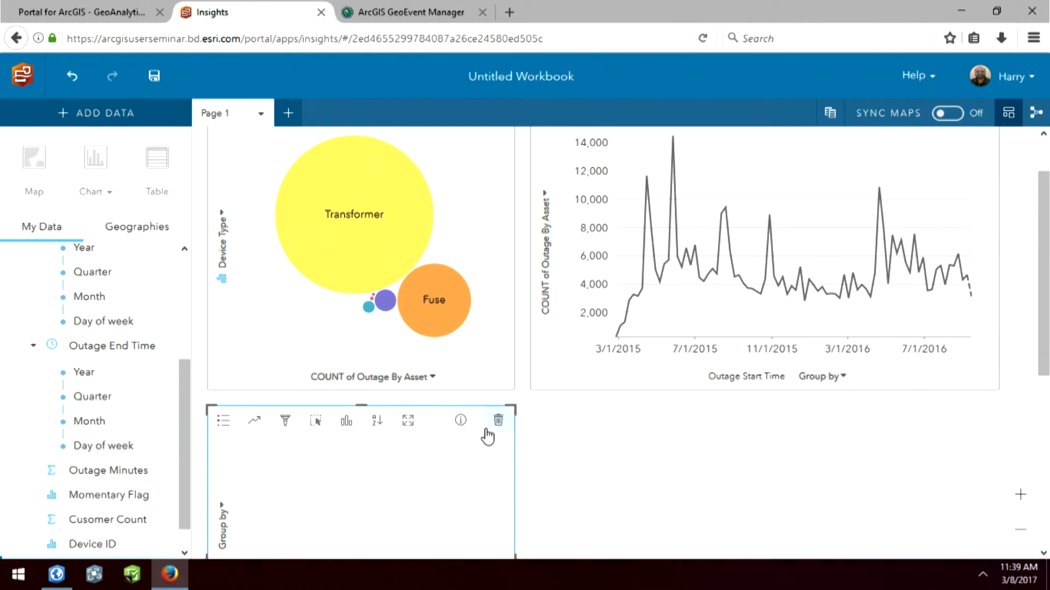
click(347, 421)
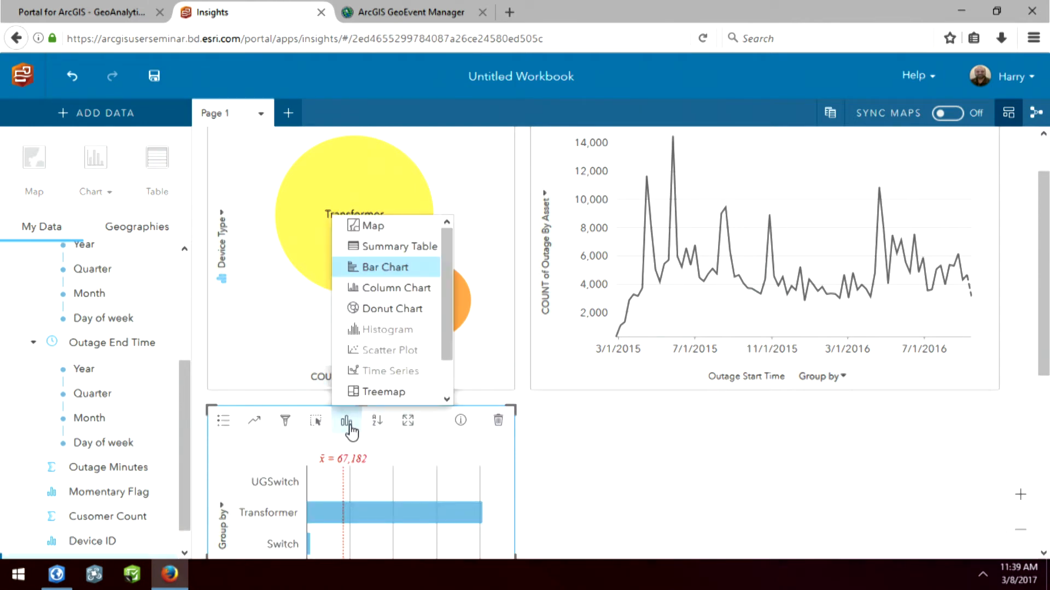
scroll(403, 300, down, 2)
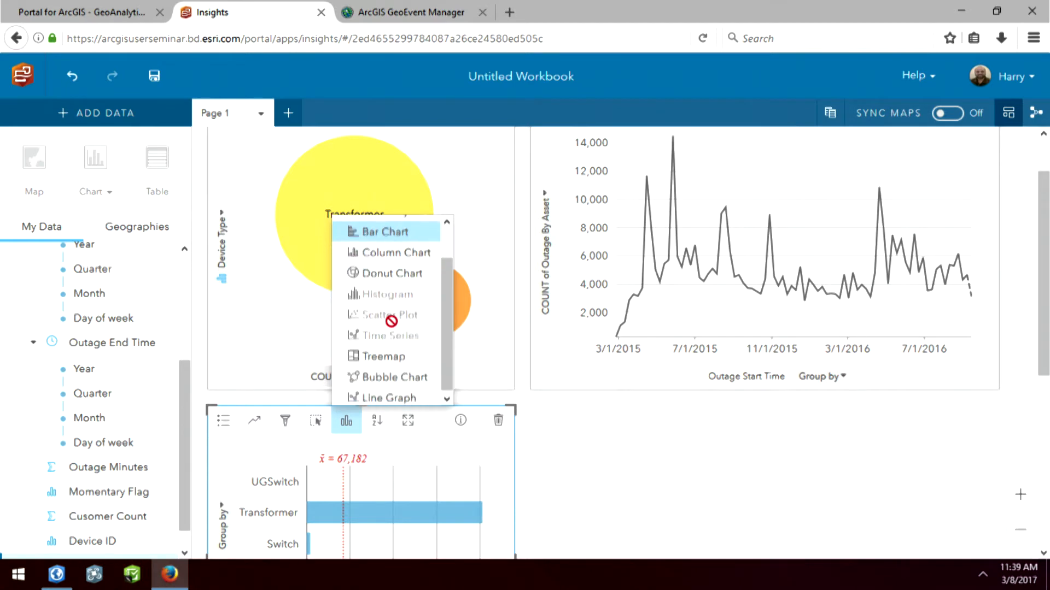
click(394, 375)
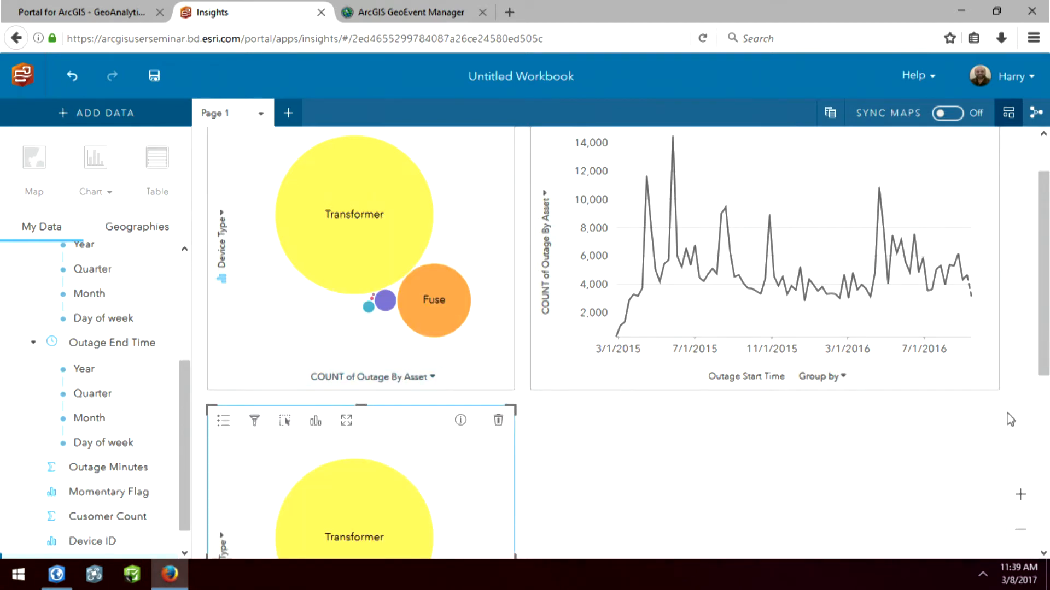
Filter the lower bubble chart by Momentary Flag, keeping only value 1, and inspect the Switch bubble.
scroll(1042, 405, down, 2)
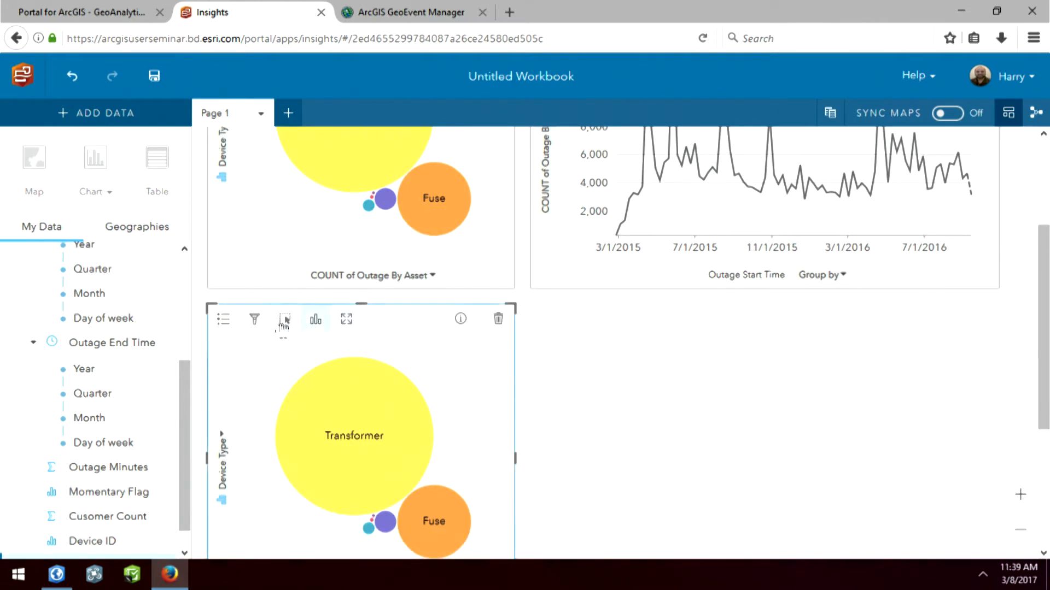
click(254, 319)
click(697, 373)
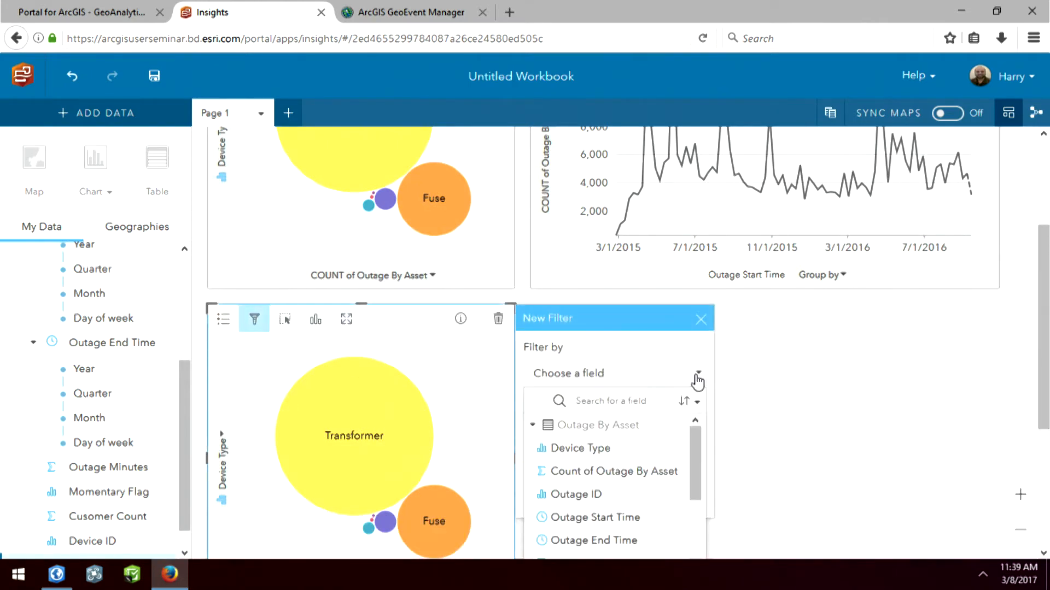
drag(692, 446, 692, 491)
click(627, 485)
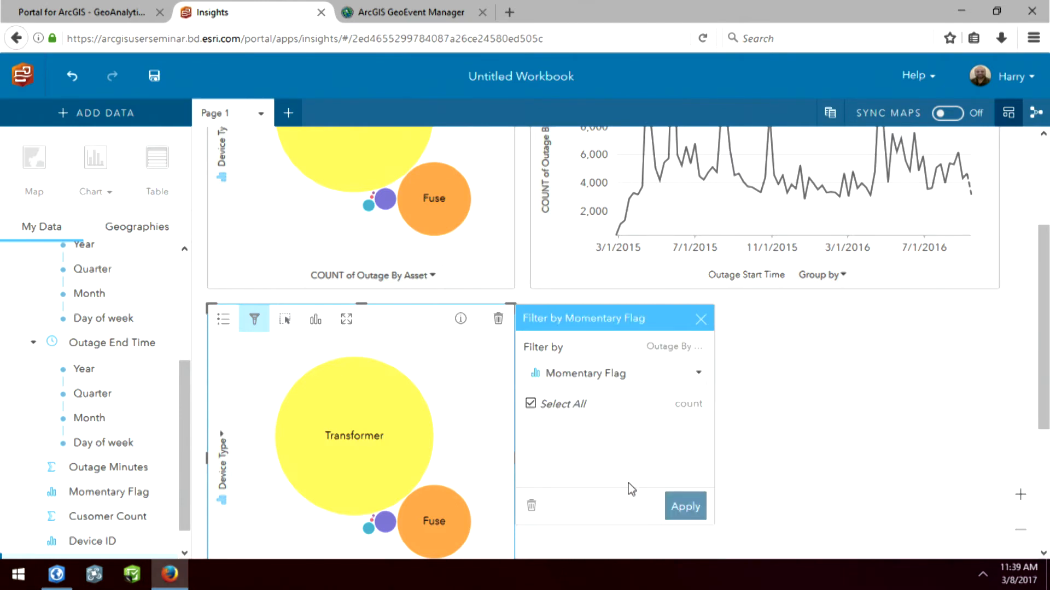
click(533, 433)
click(530, 466)
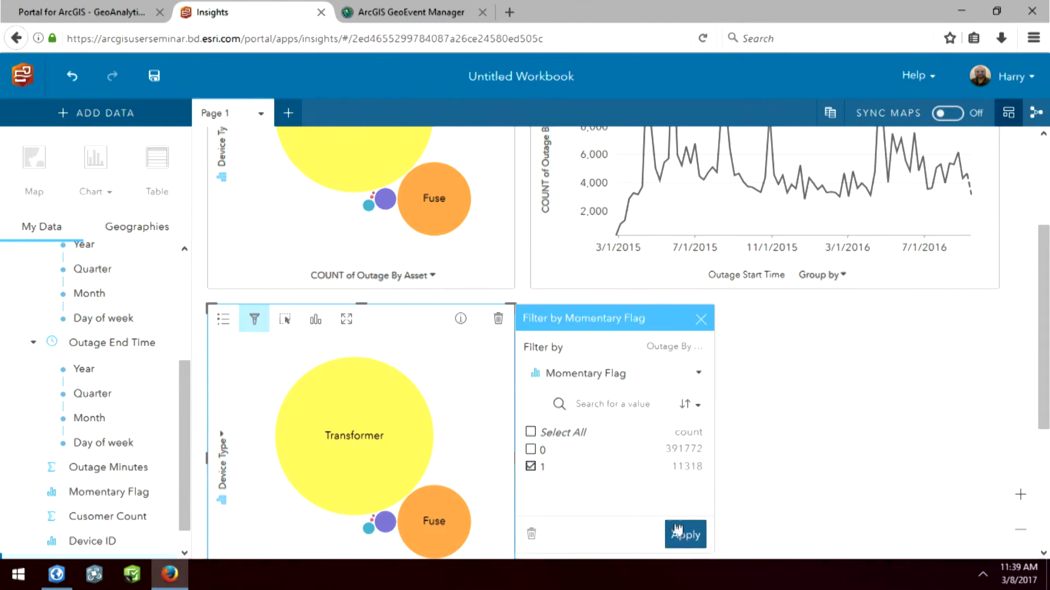
click(700, 537)
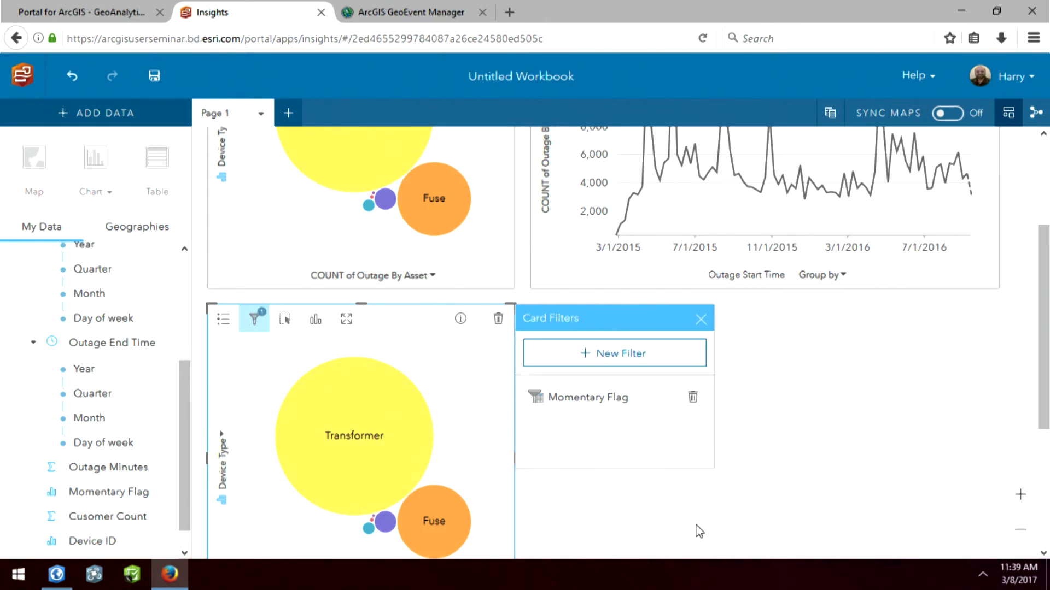
click(701, 320)
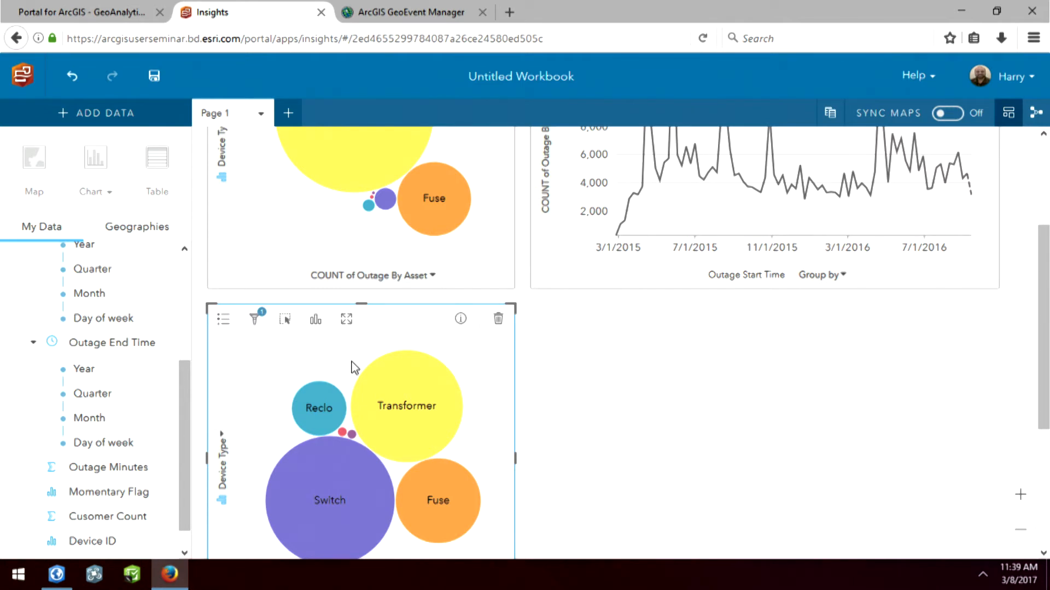
mouse_move(344, 501)
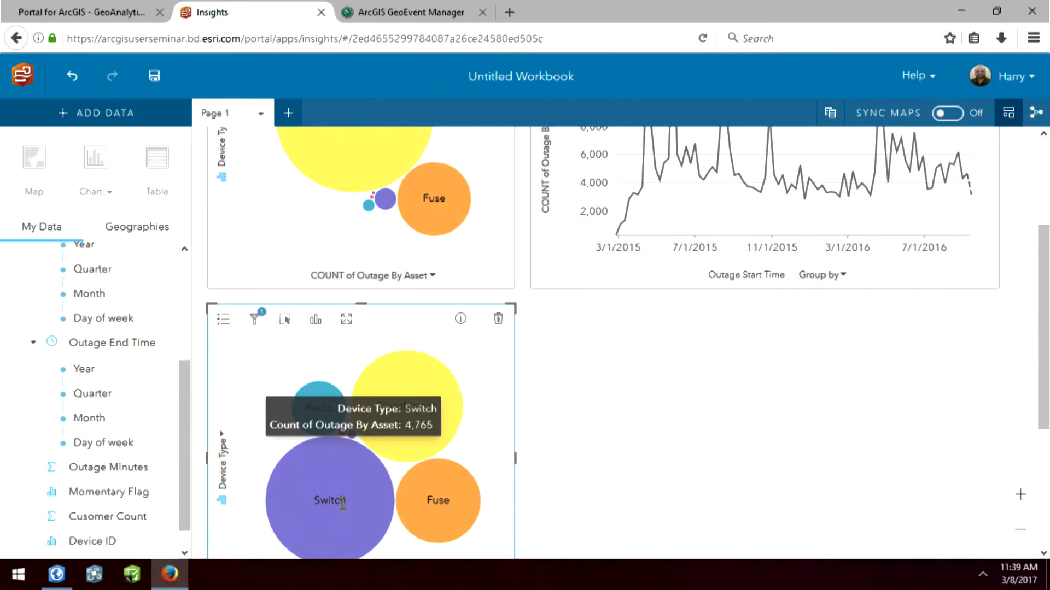
Create a second Outage Start Time time series beside the filtered bubble chart and widen it to match the time series above.
scroll(278, 224, up, 3)
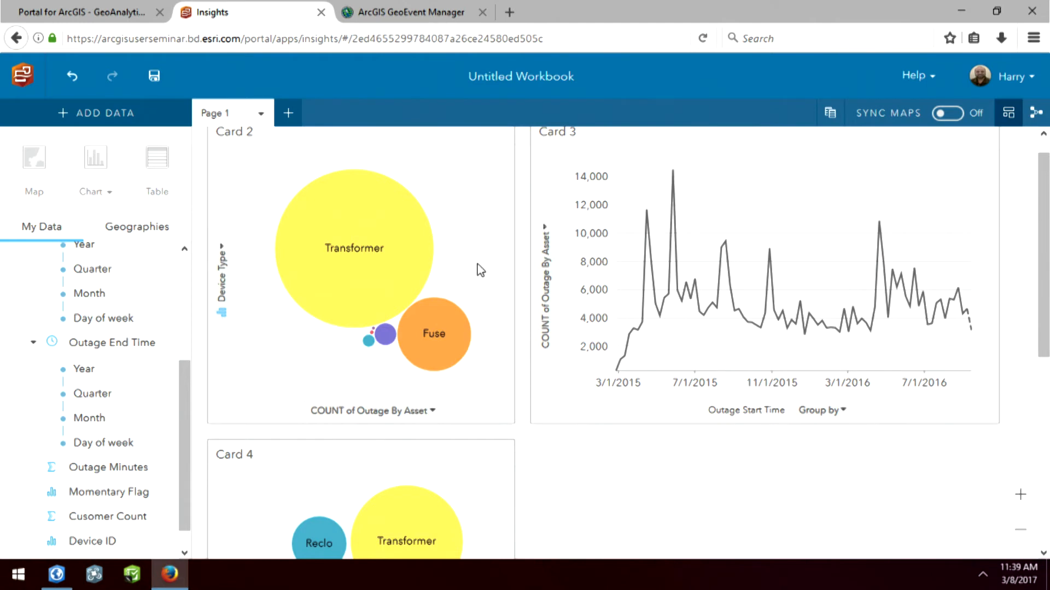
scroll(478, 270, down, 2)
scroll(508, 306, down, 2)
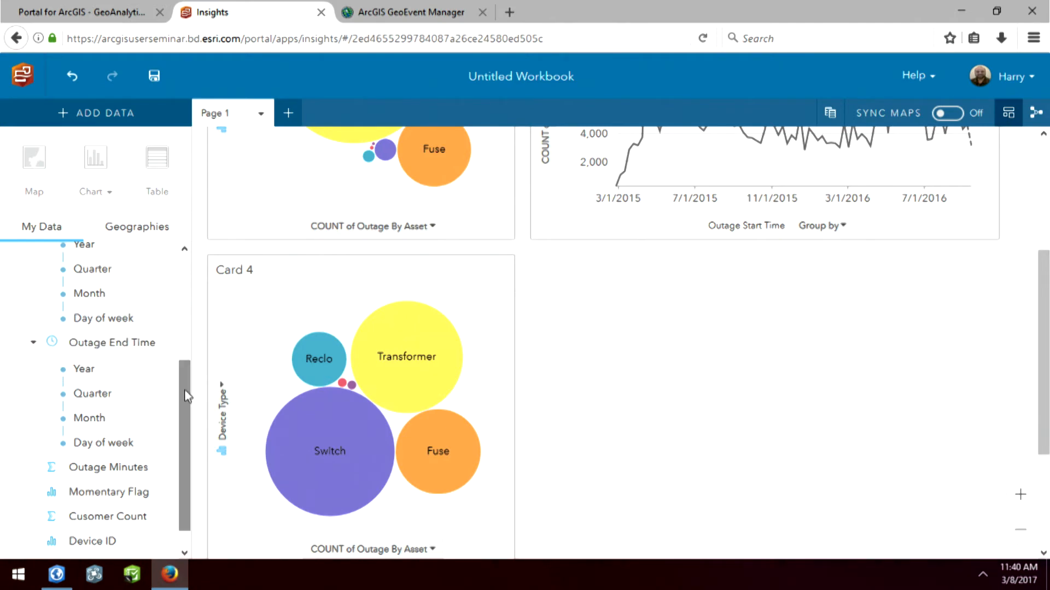
scroll(183, 394, up, 3)
drag(129, 335, 704, 403)
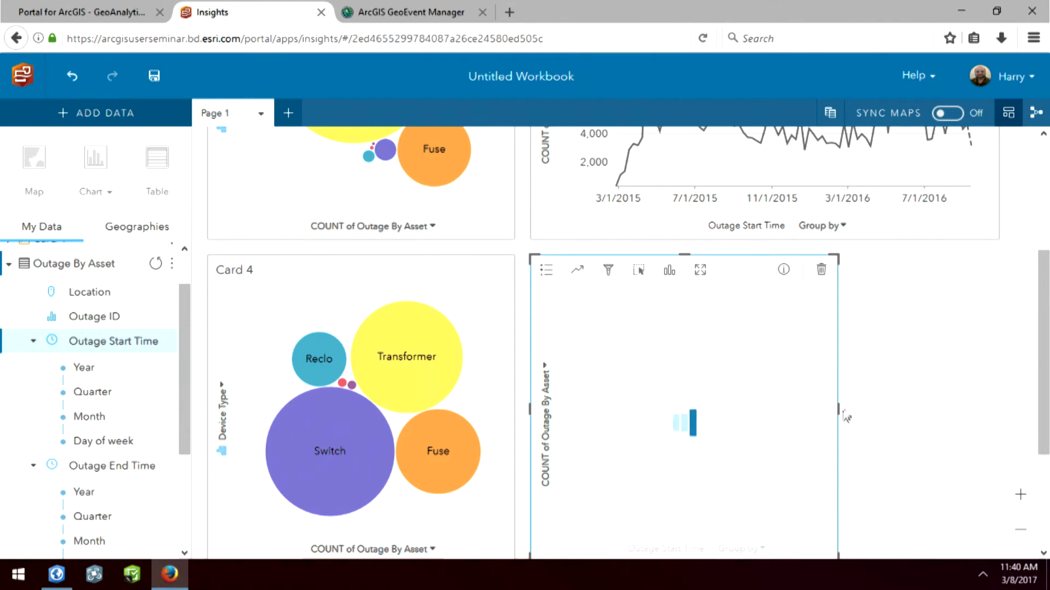
drag(838, 408, 999, 408)
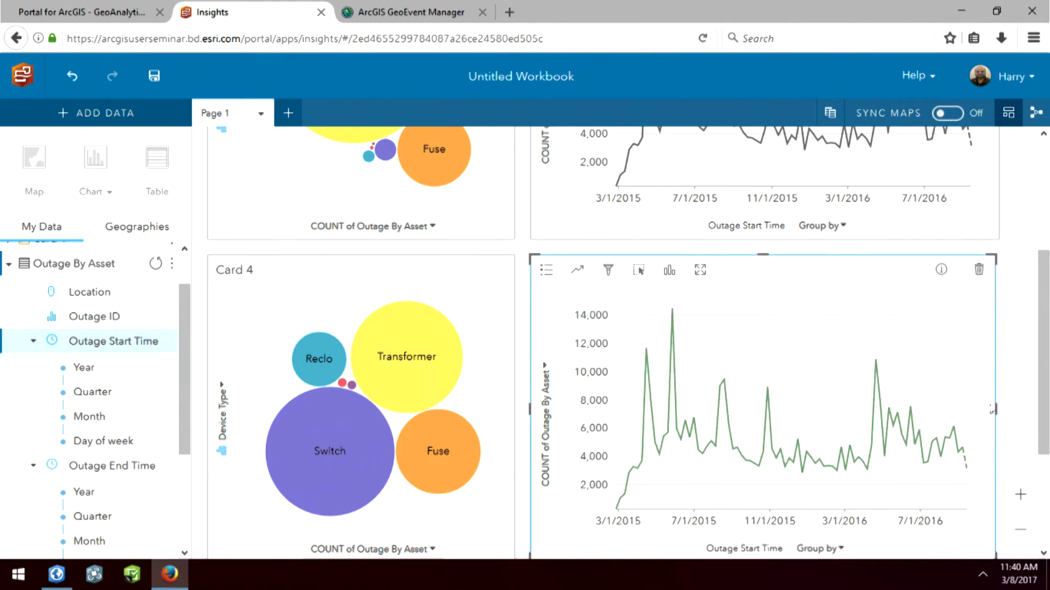
Filter the lower Outage Start Time series by Momentary Flag, keeping only value 1, and inspect its two highest peaks.
click(608, 270)
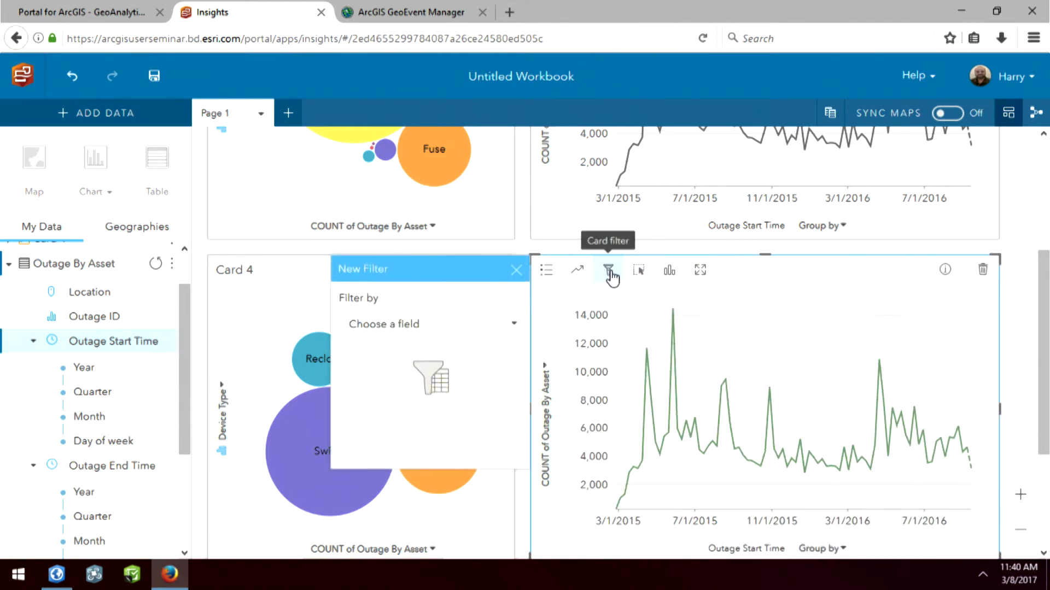
click(513, 326)
scroll(451, 379, down, 3)
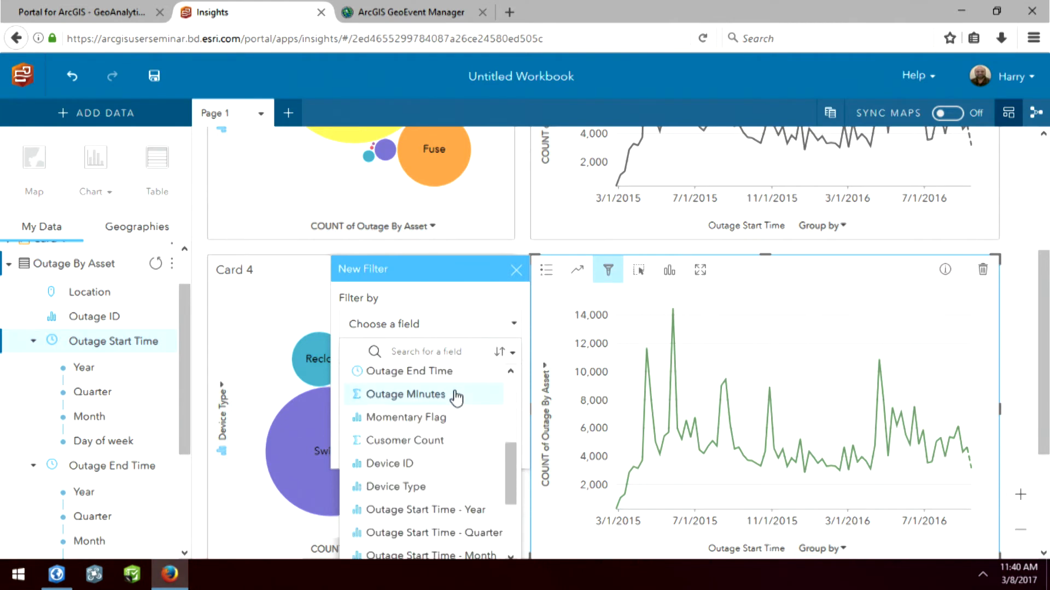
click(450, 415)
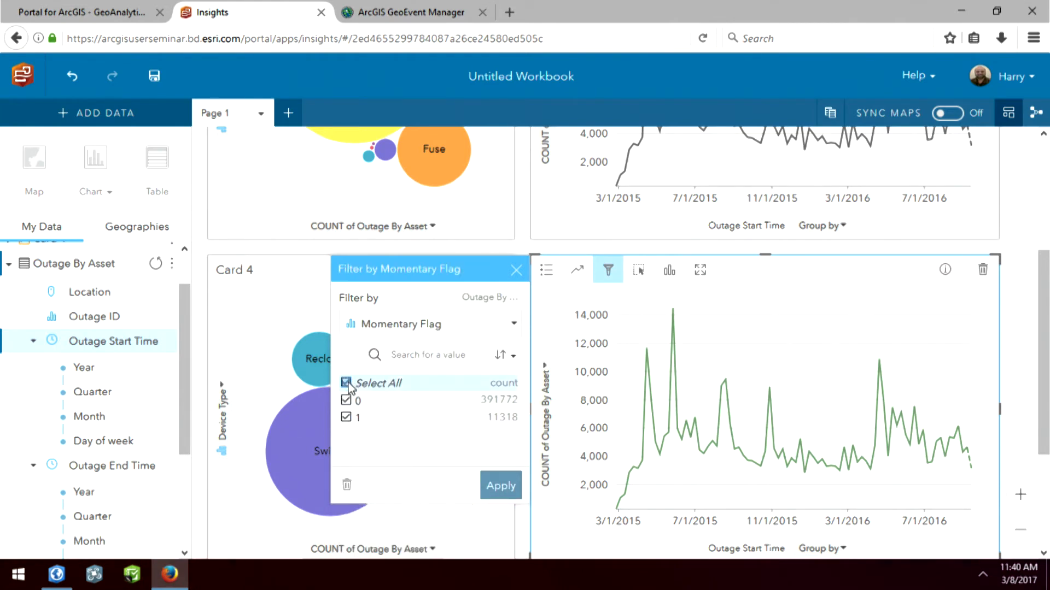
click(346, 383)
click(346, 417)
click(492, 485)
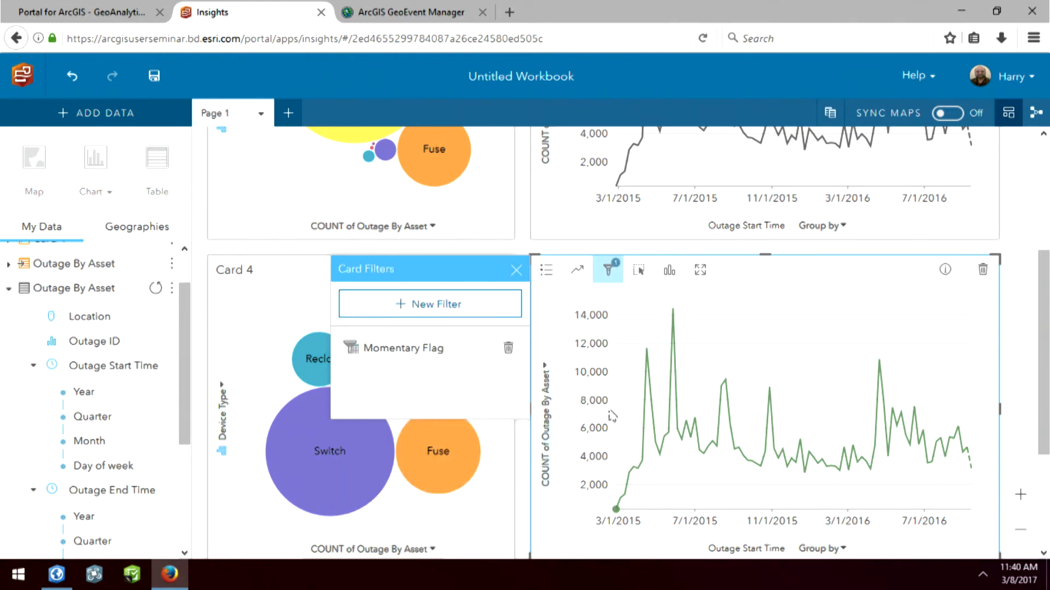
click(516, 270)
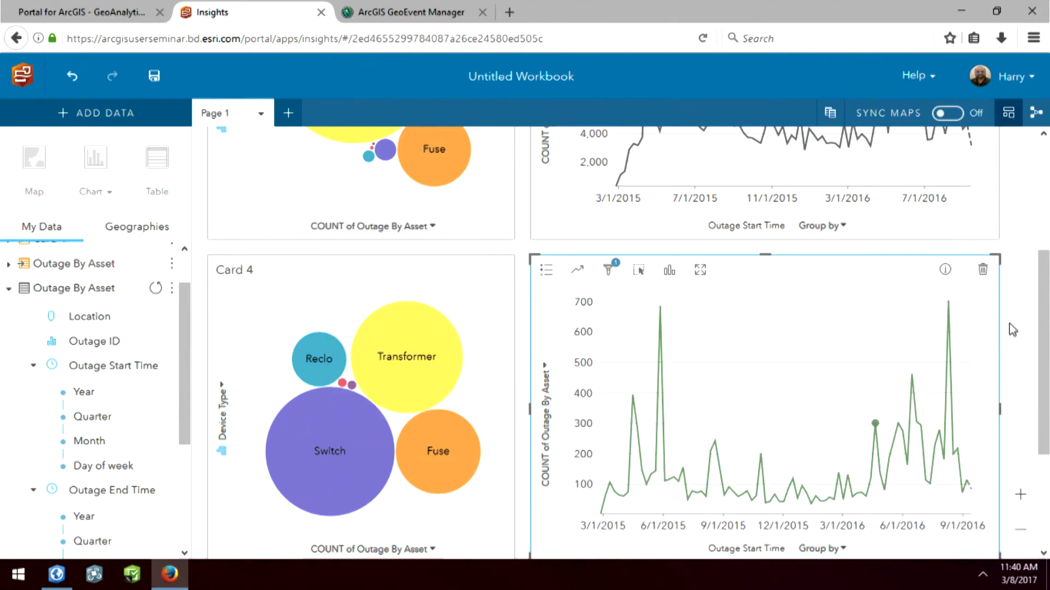
drag(1048, 300, 1048, 245)
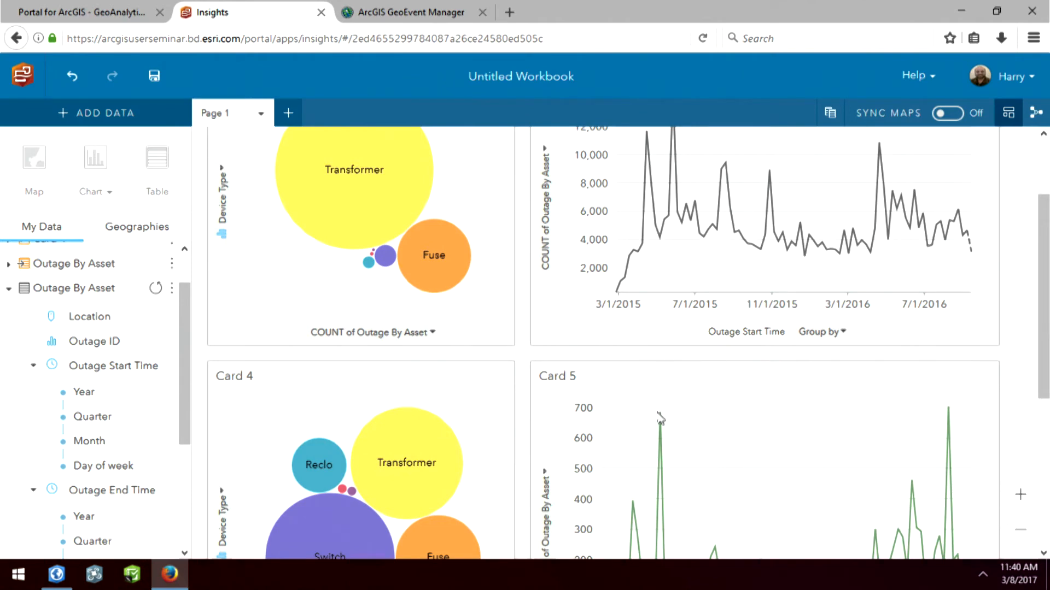
mouse_move(661, 419)
mouse_move(949, 416)
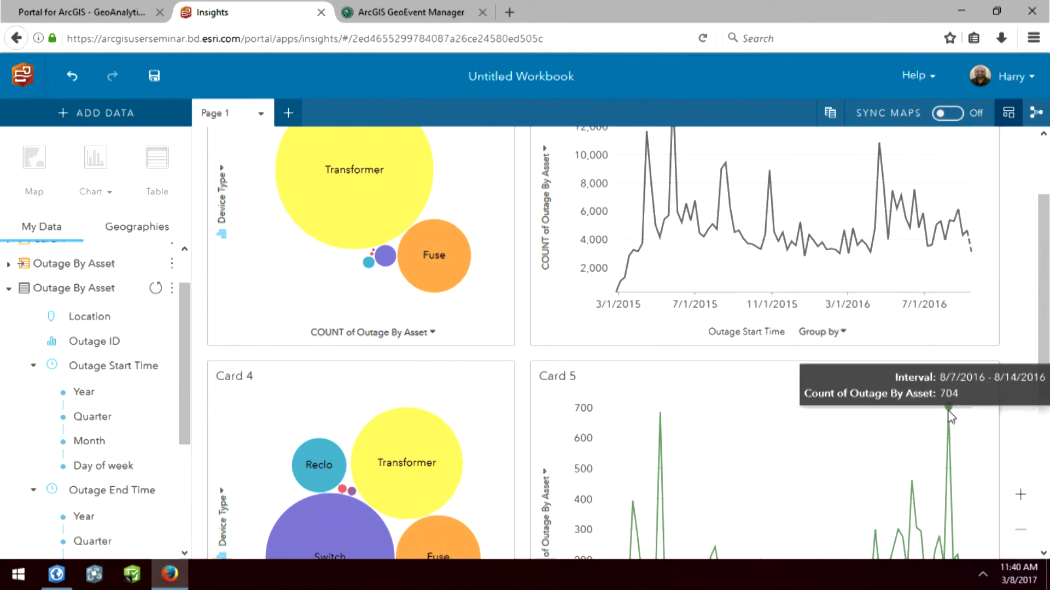